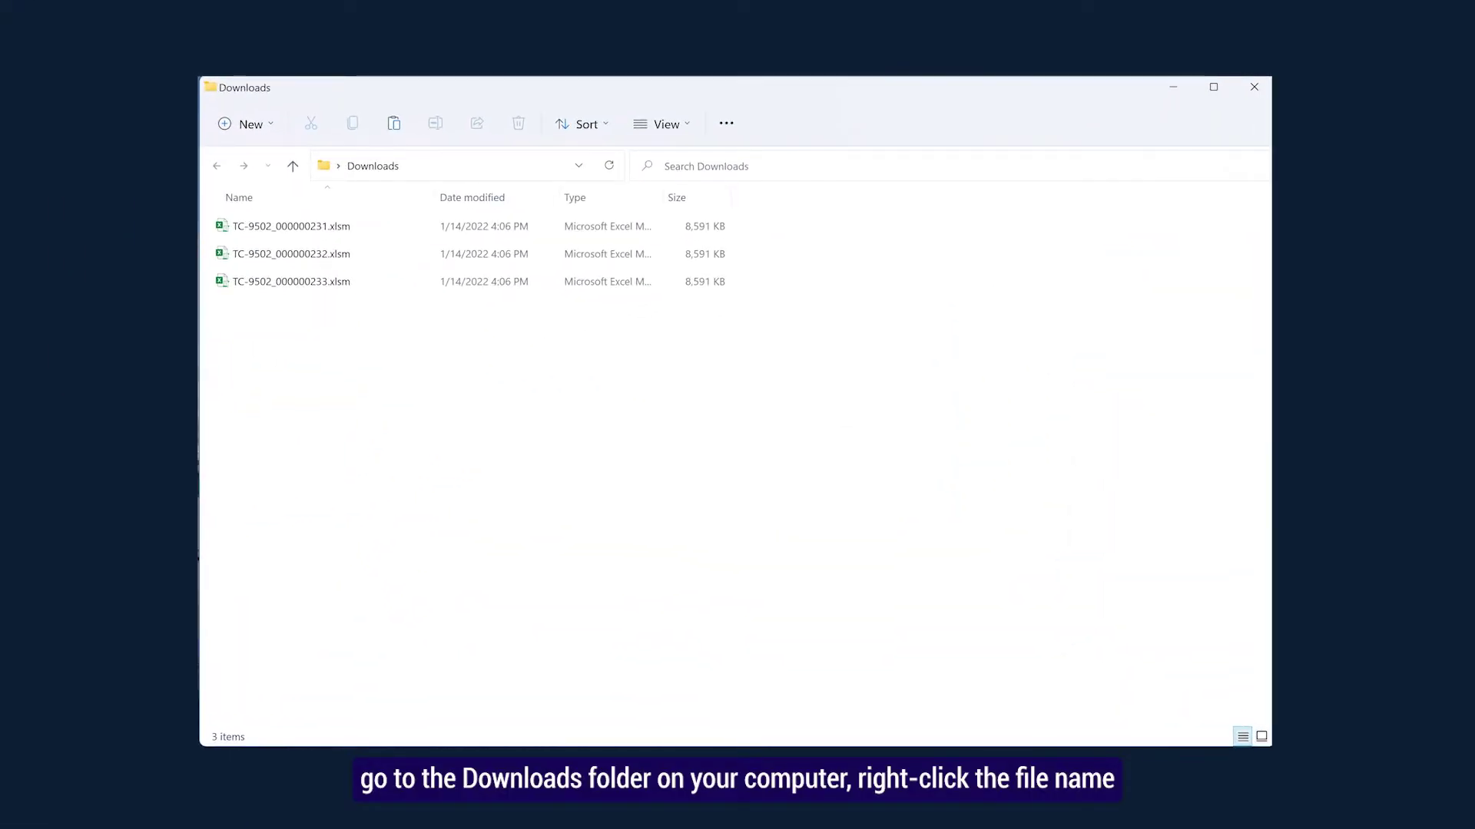
Bring up the Open with choices for TC-9502_000000231.xlsm in Downloads to reach Excel.
left_click(217, 218)
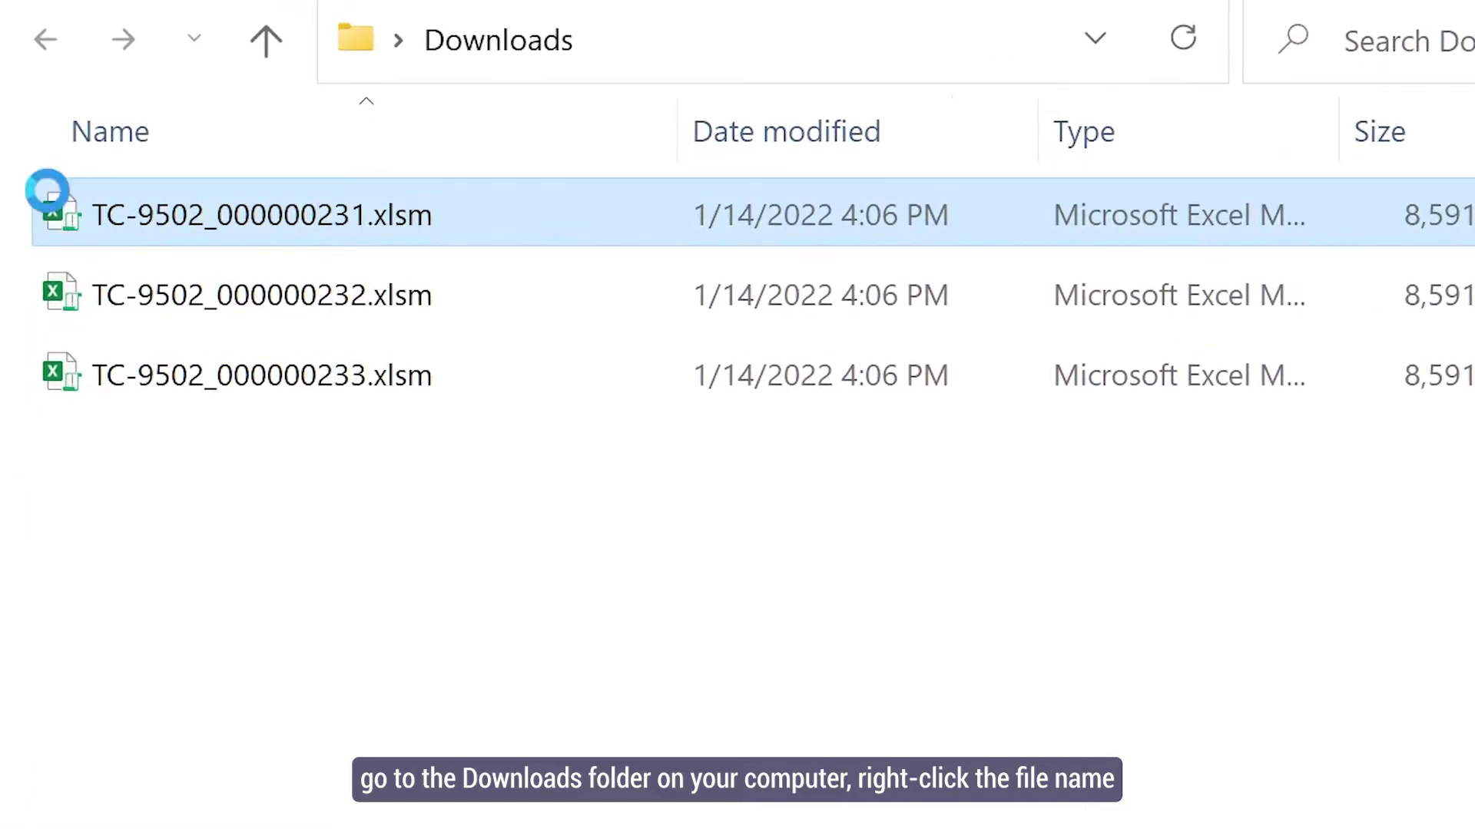
right_click(48, 192)
mouse_move(154, 455)
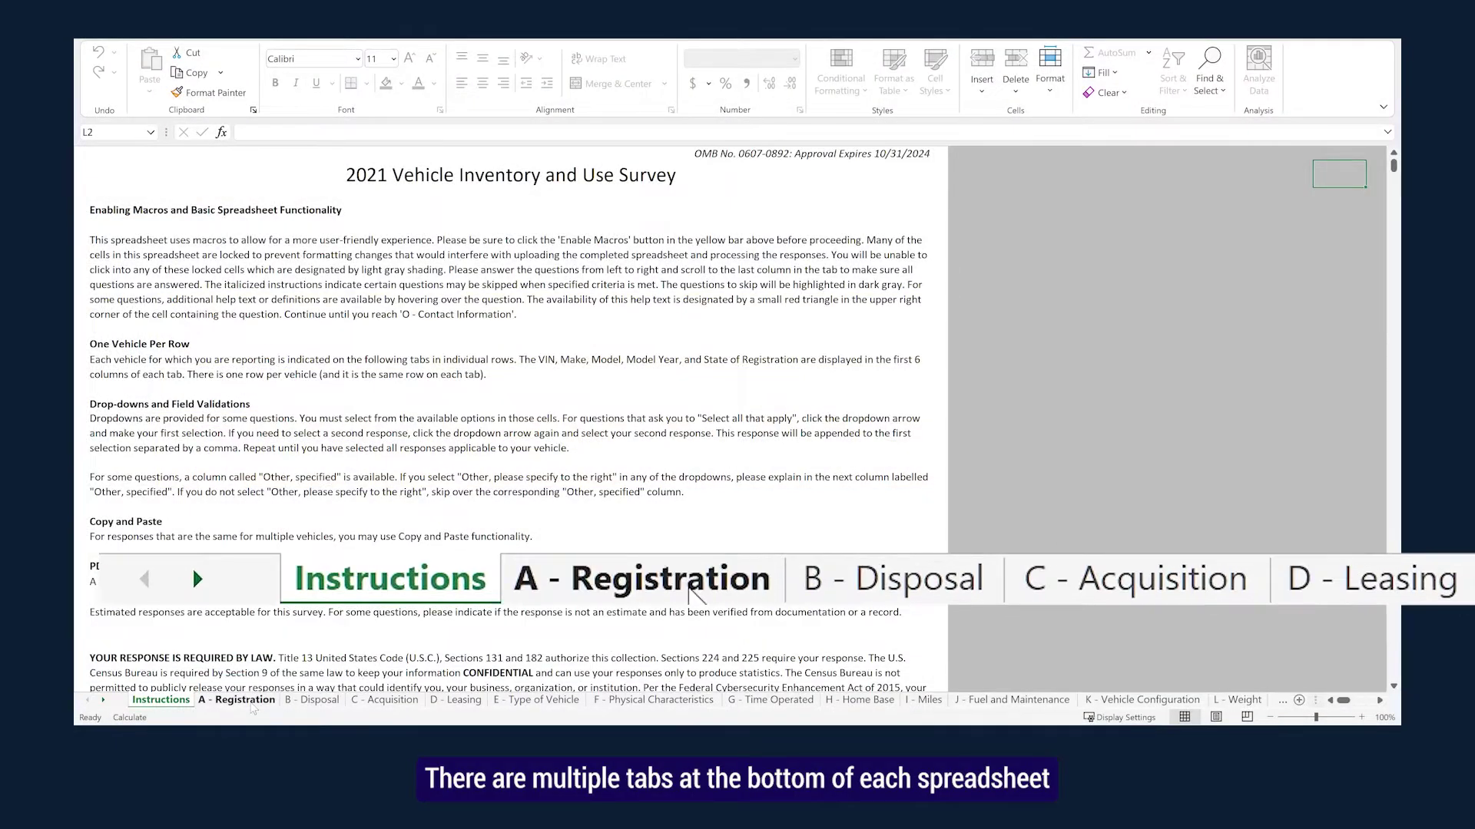
Page through each section sheet from A - Registration to L - Weight.
left_click(258, 700)
left_click(321, 701)
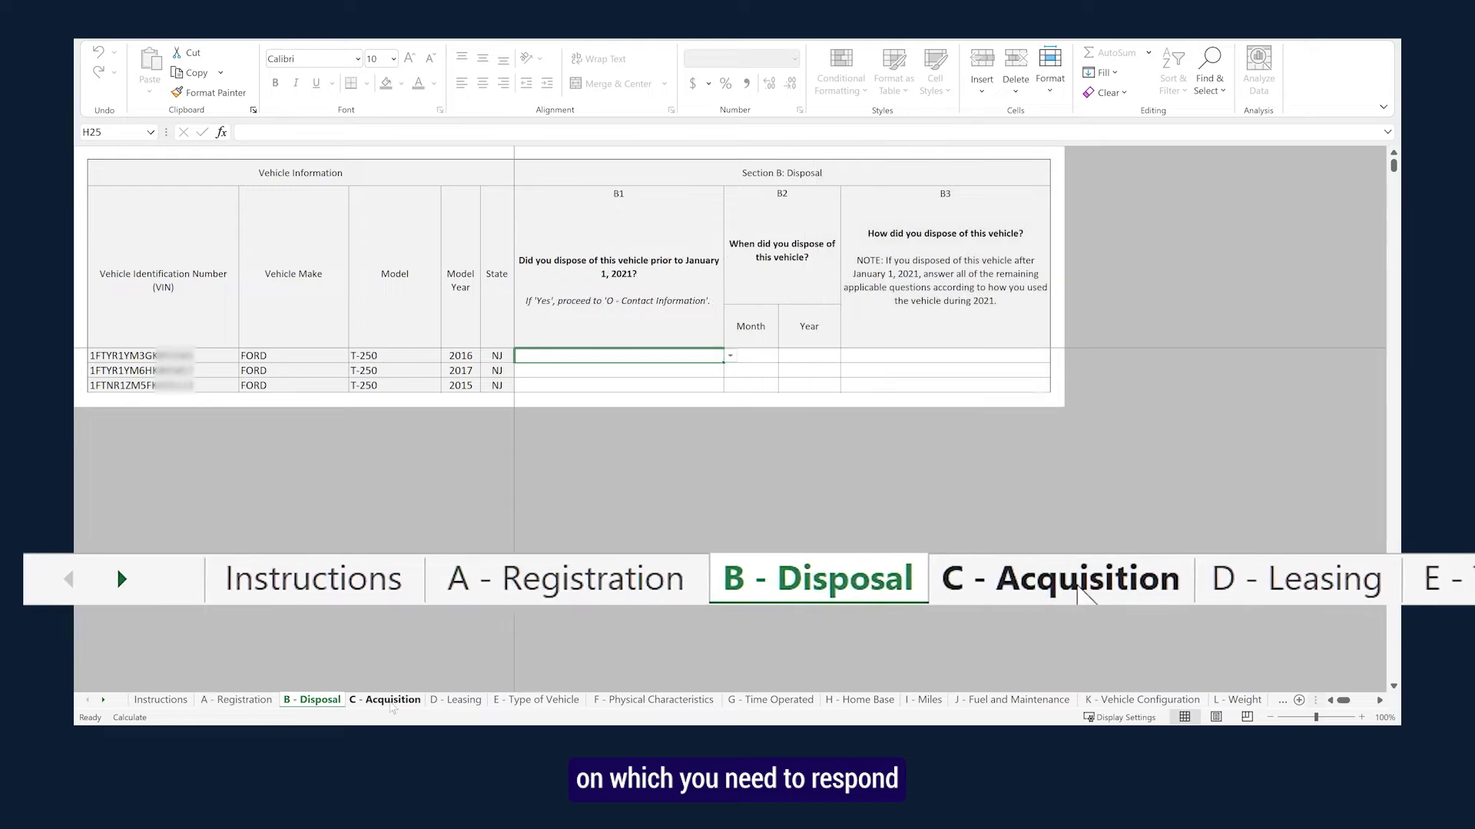
left_click(384, 701)
left_click(455, 700)
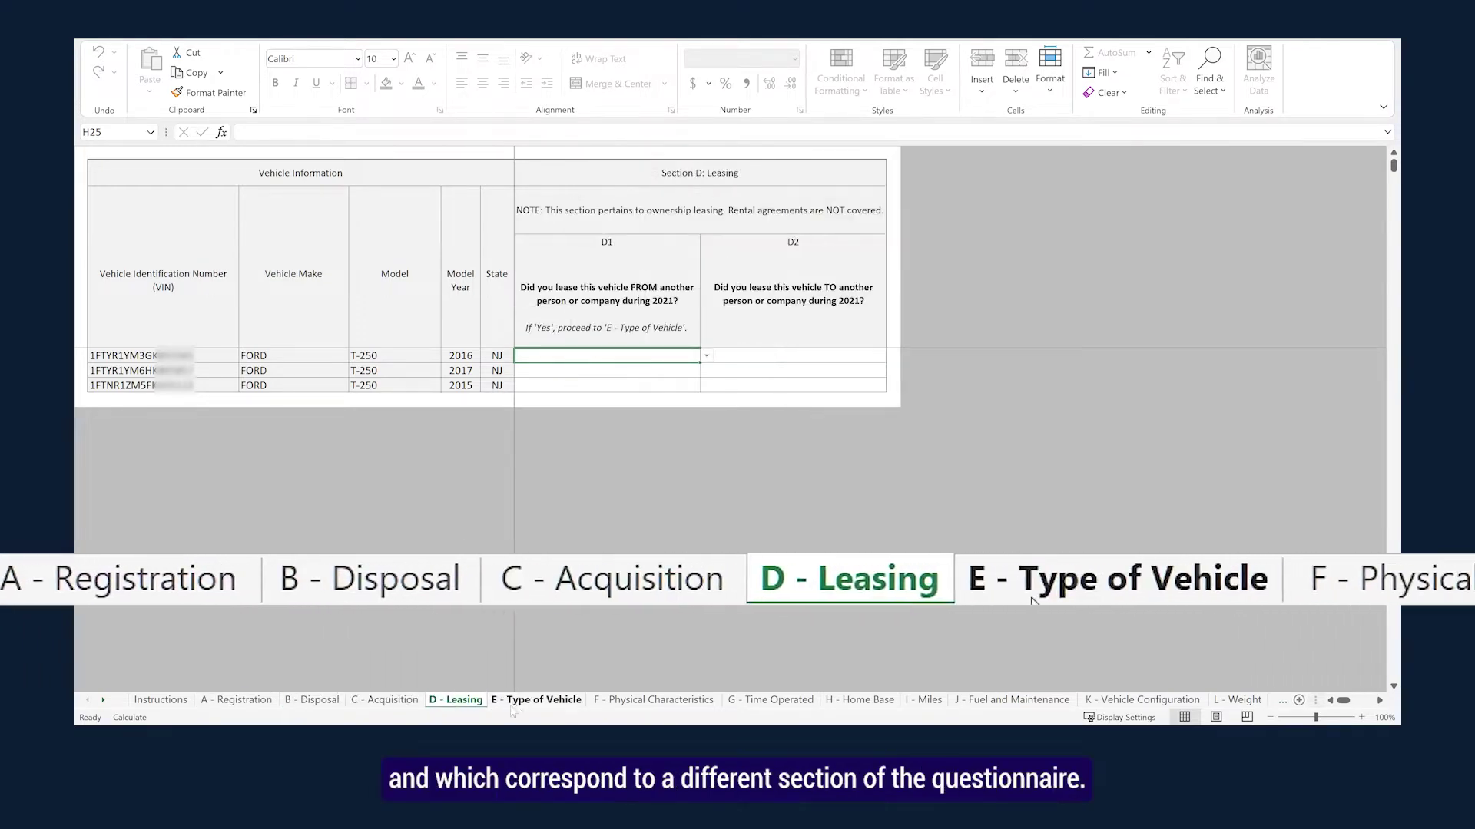
left_click(536, 700)
left_click(657, 700)
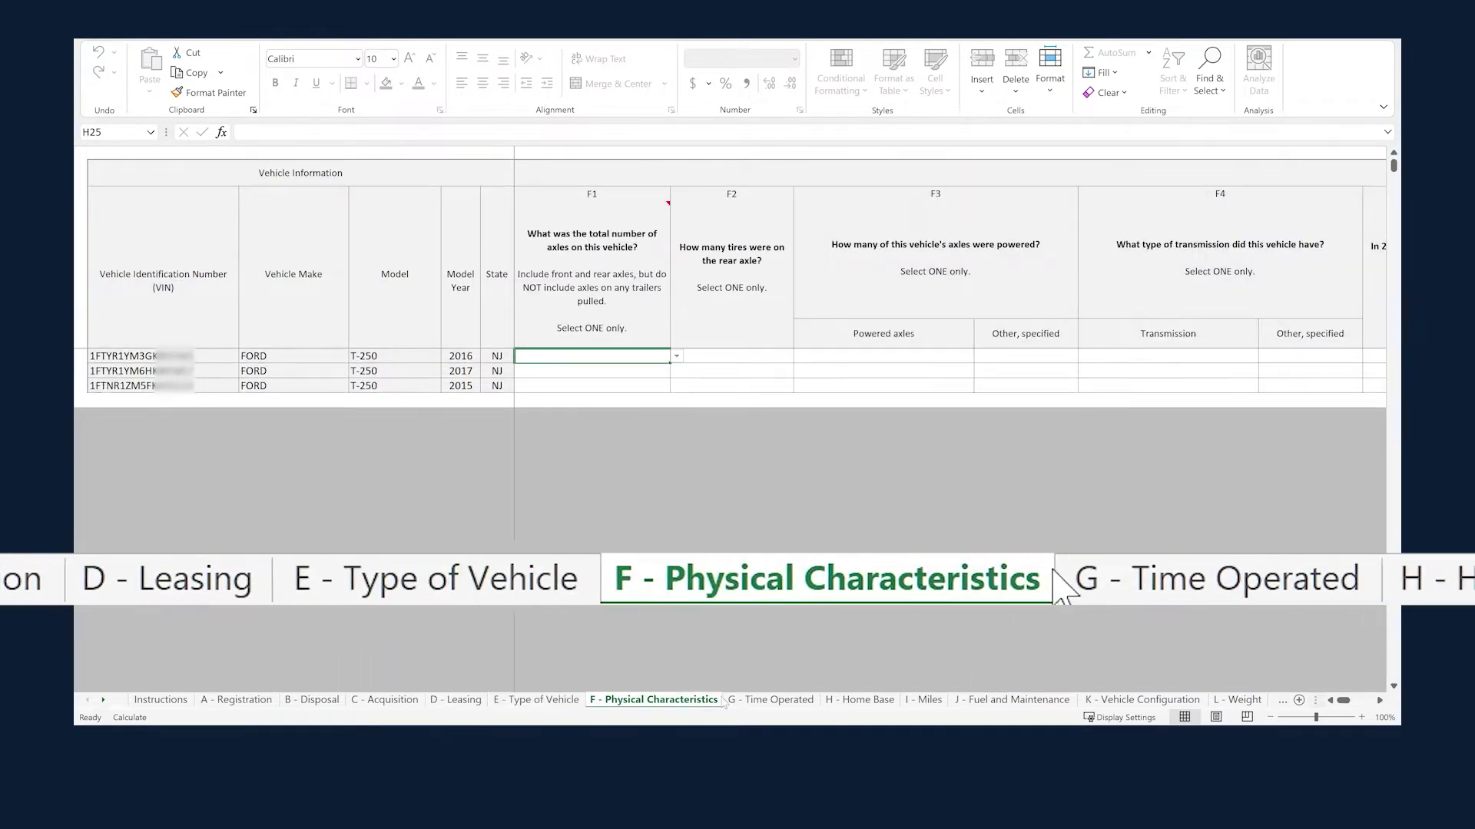
left_click(771, 700)
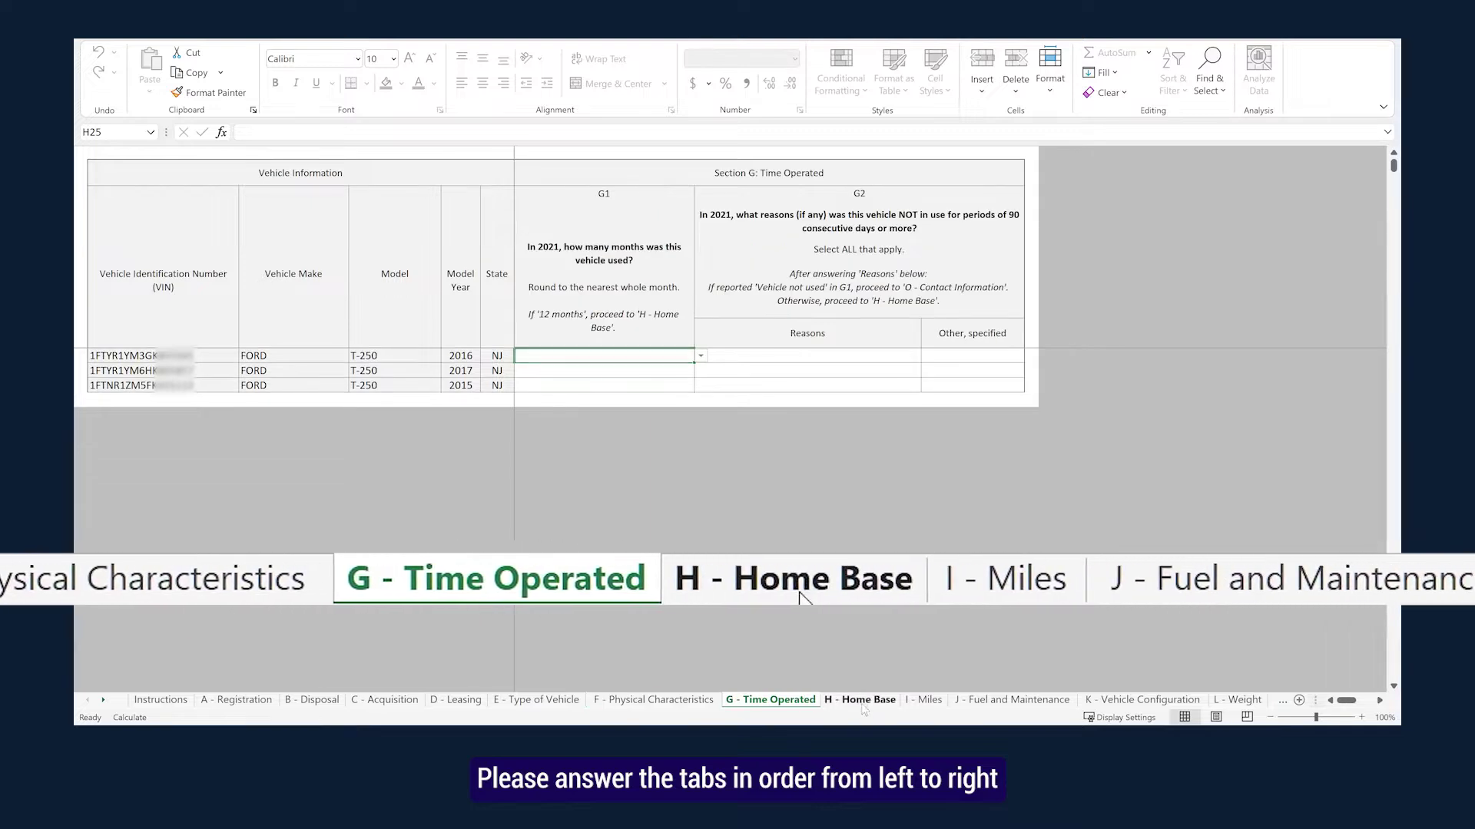
left_click(860, 700)
left_click(924, 700)
left_click(1015, 700)
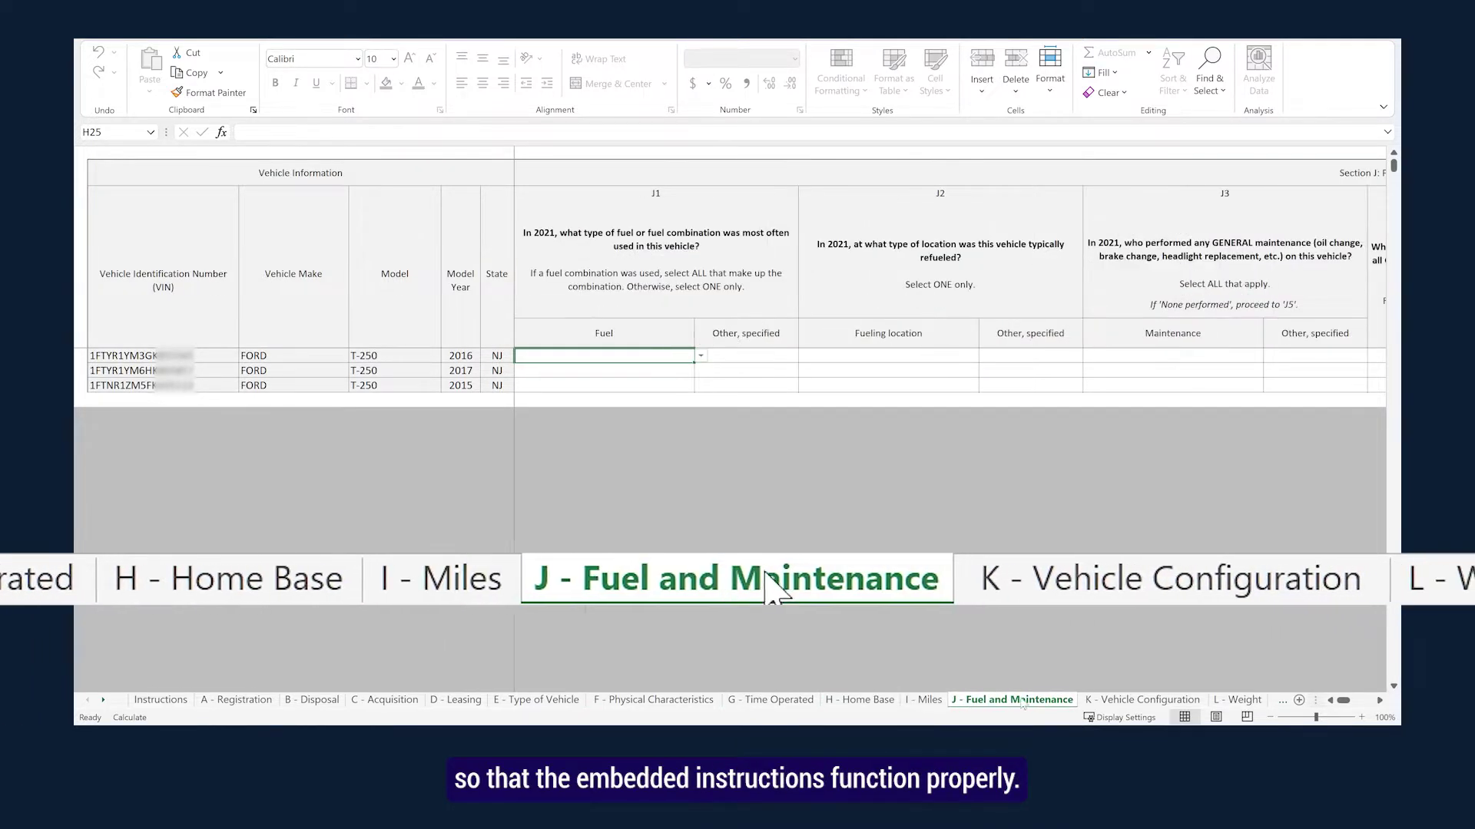
left_click(1136, 700)
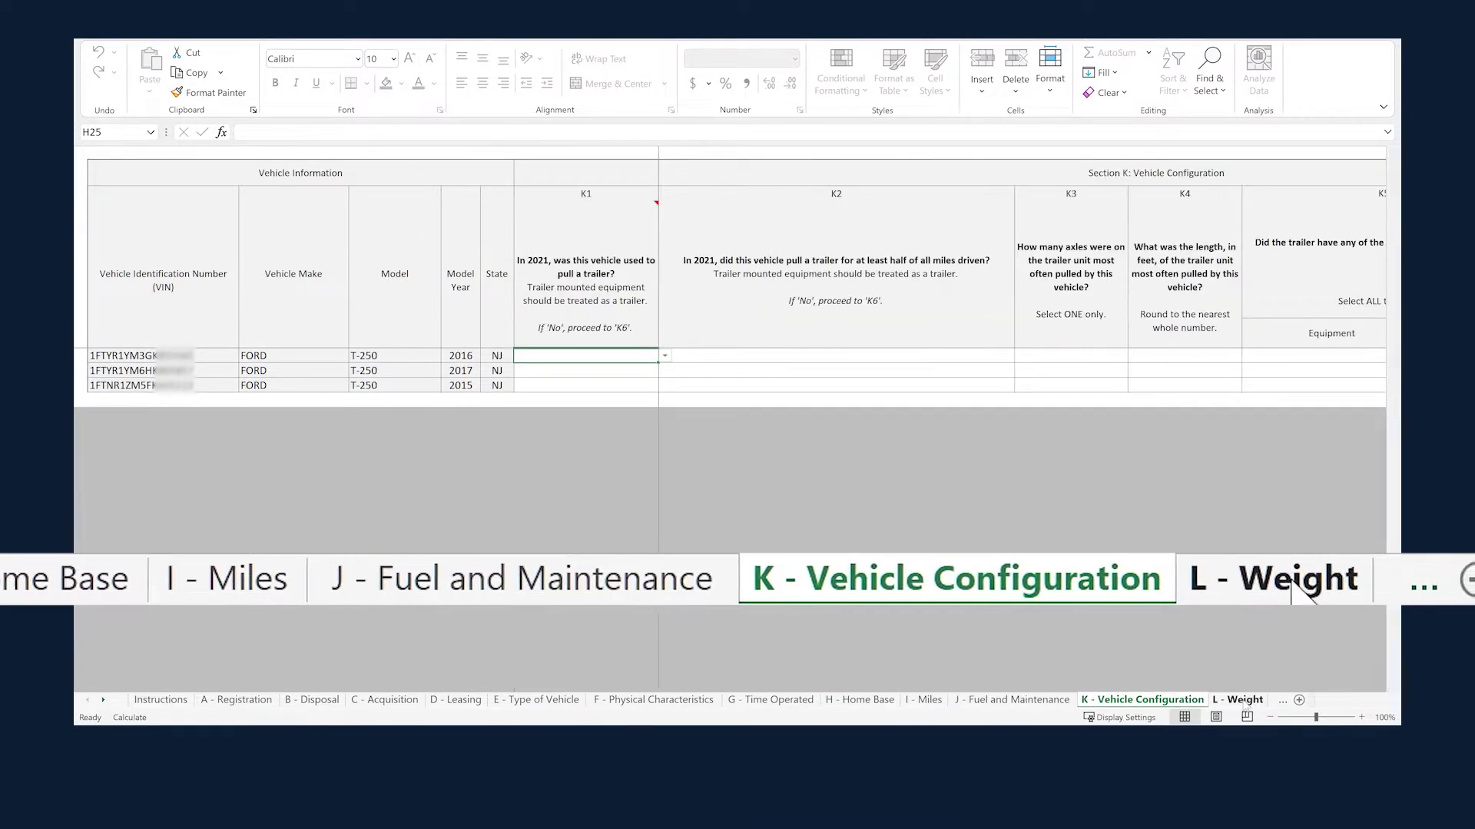
left_click(1244, 700)
Return to Instructions, reopen A - Registration, and scroll the tabs toward O - Contact Information.
left_click(156, 703)
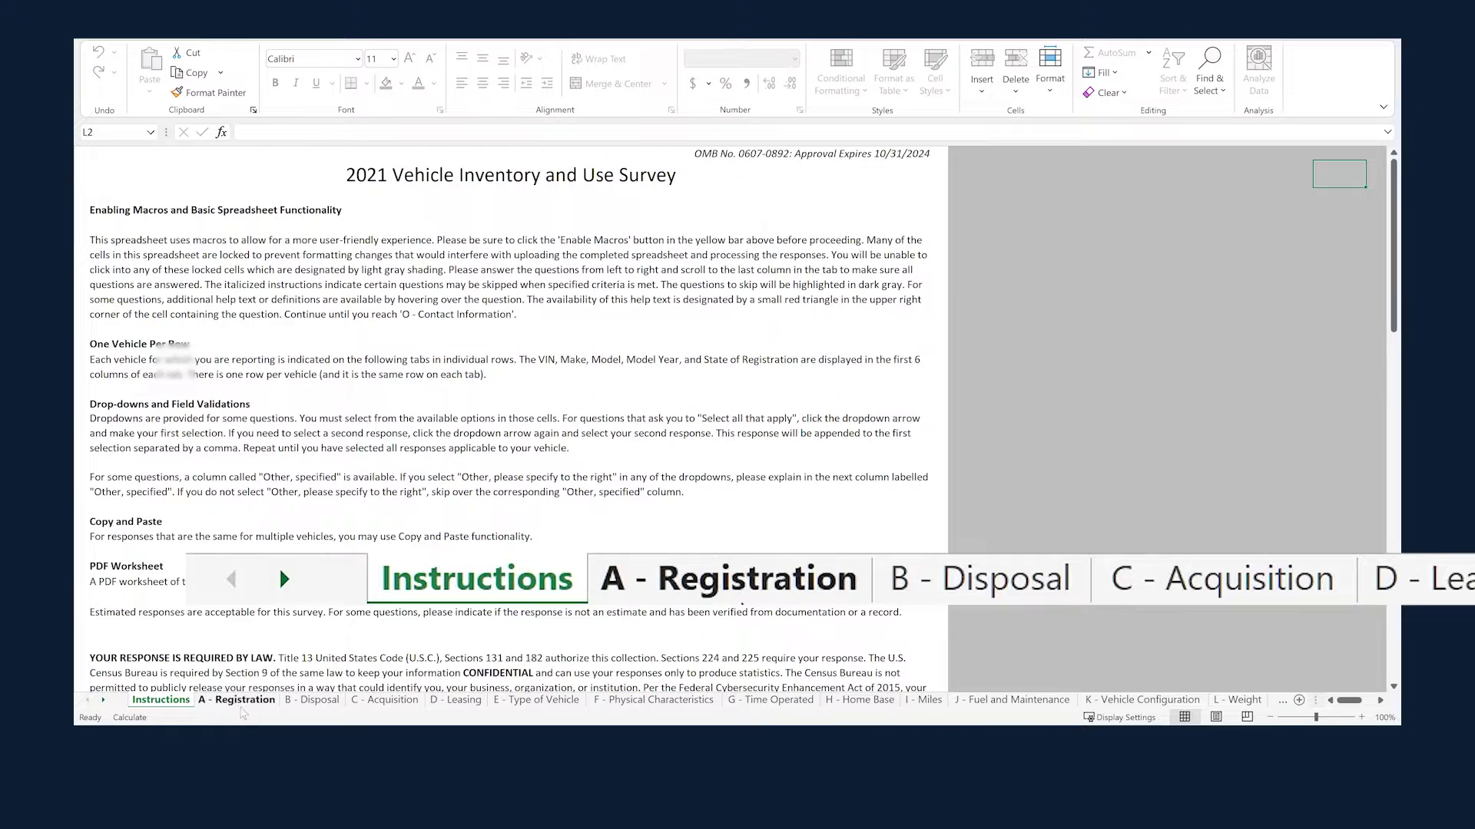
left_click(242, 701)
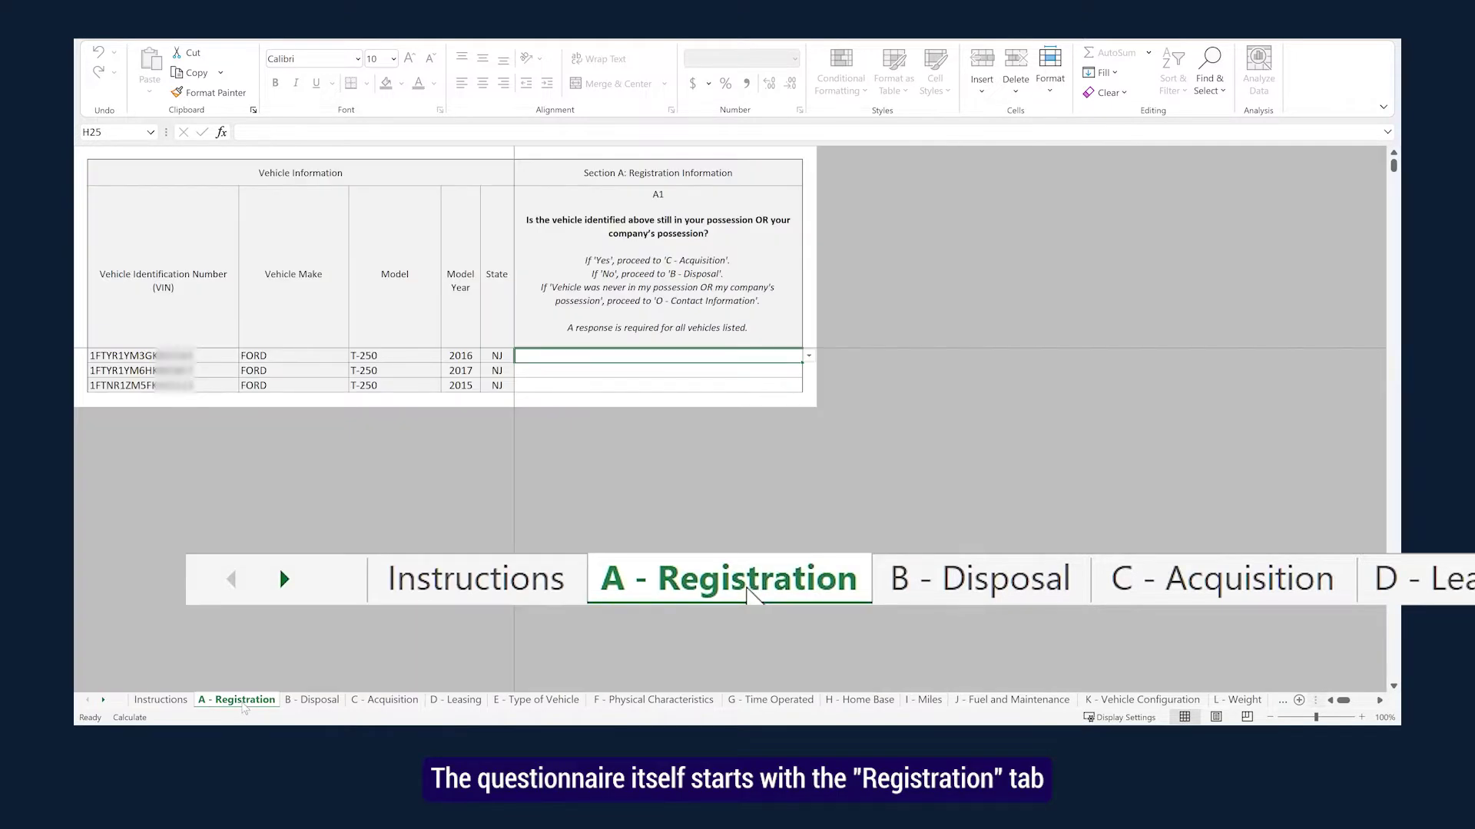
left_click(104, 701)
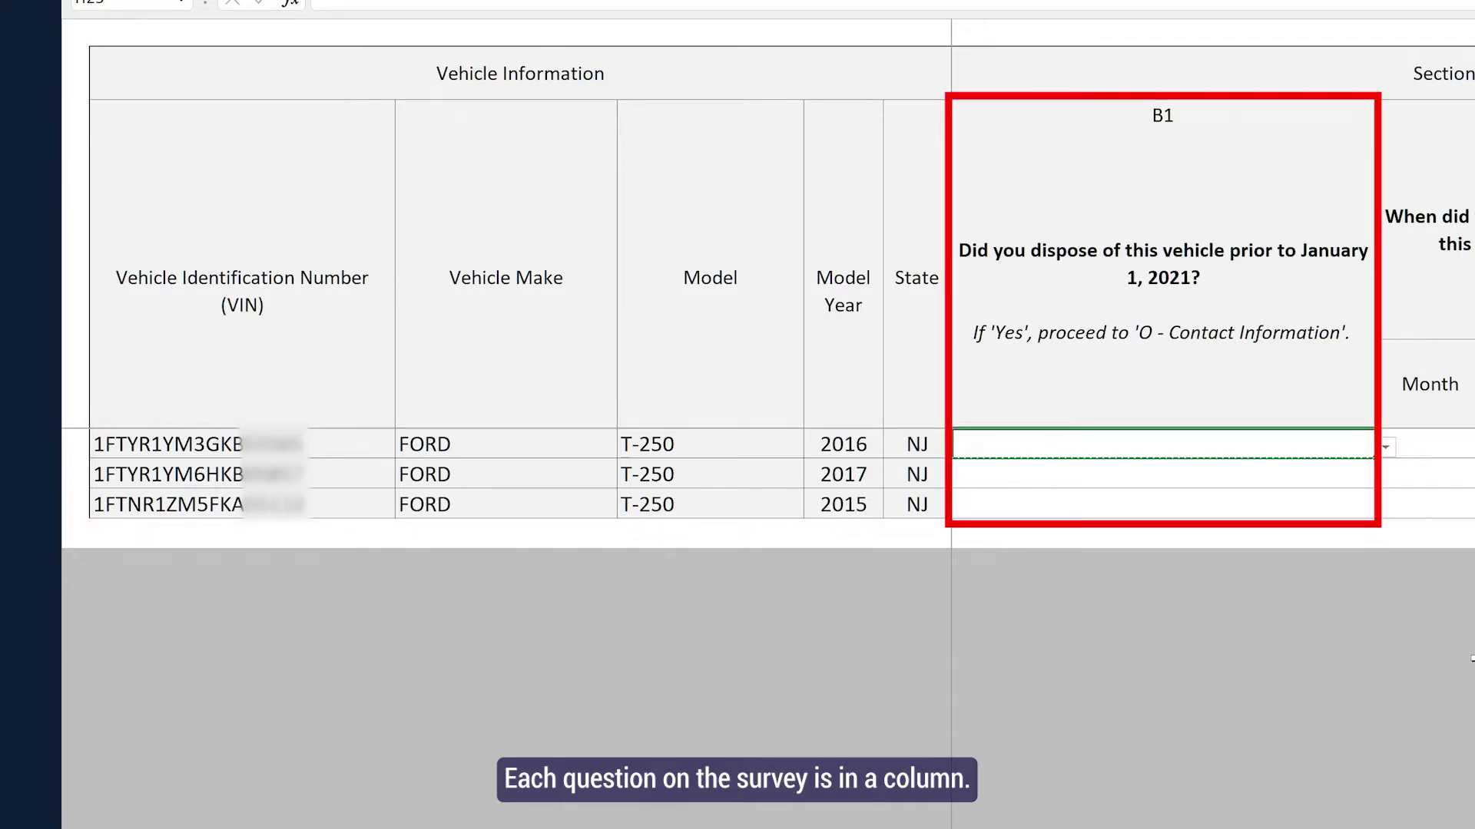
Set B1 to Yes for the first vehicle and copy that Yes into the second vehicle's cell.
left_click(1386, 449)
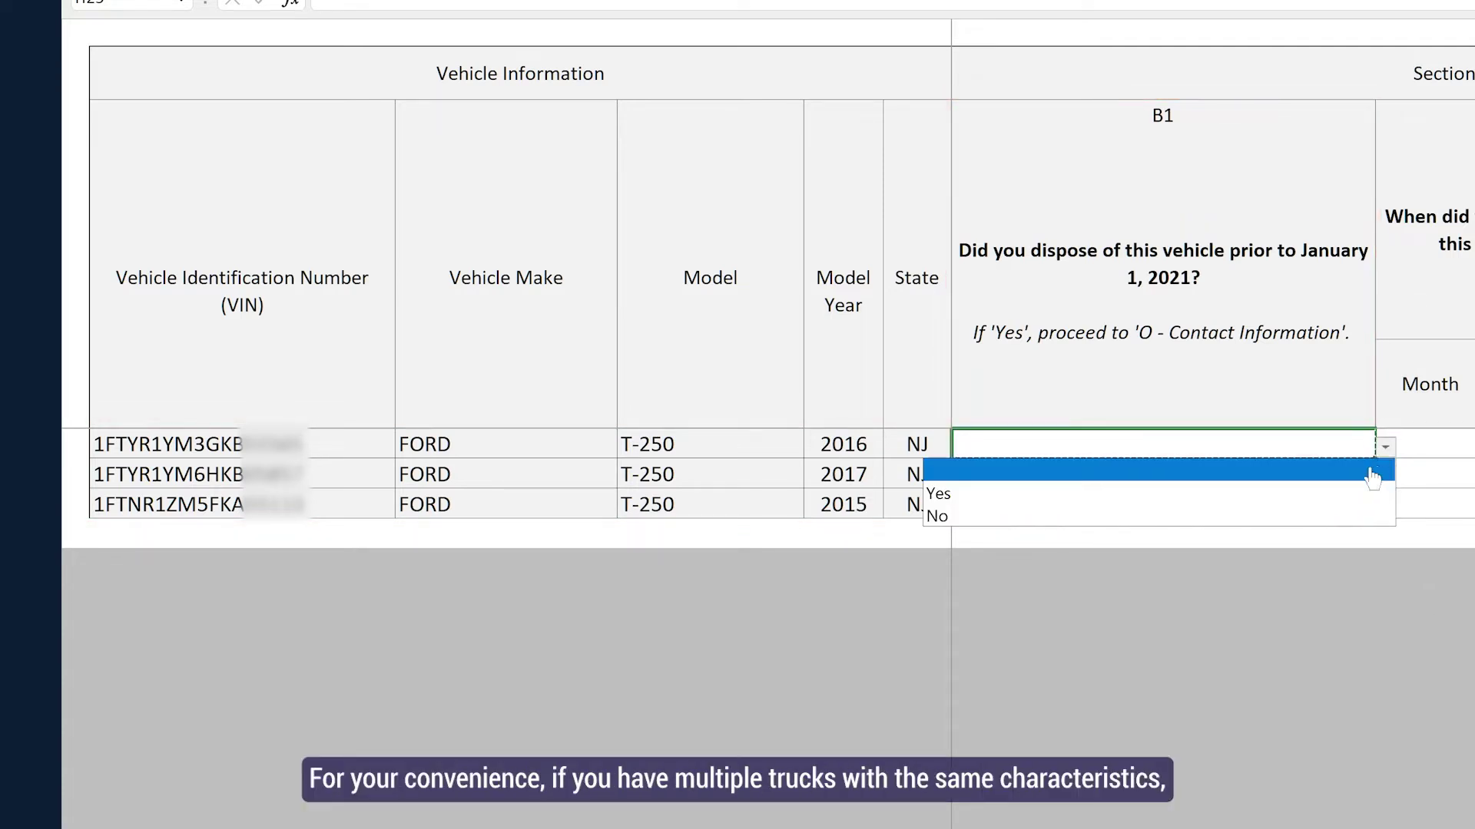
left_click(1329, 495)
right_click(1135, 626)
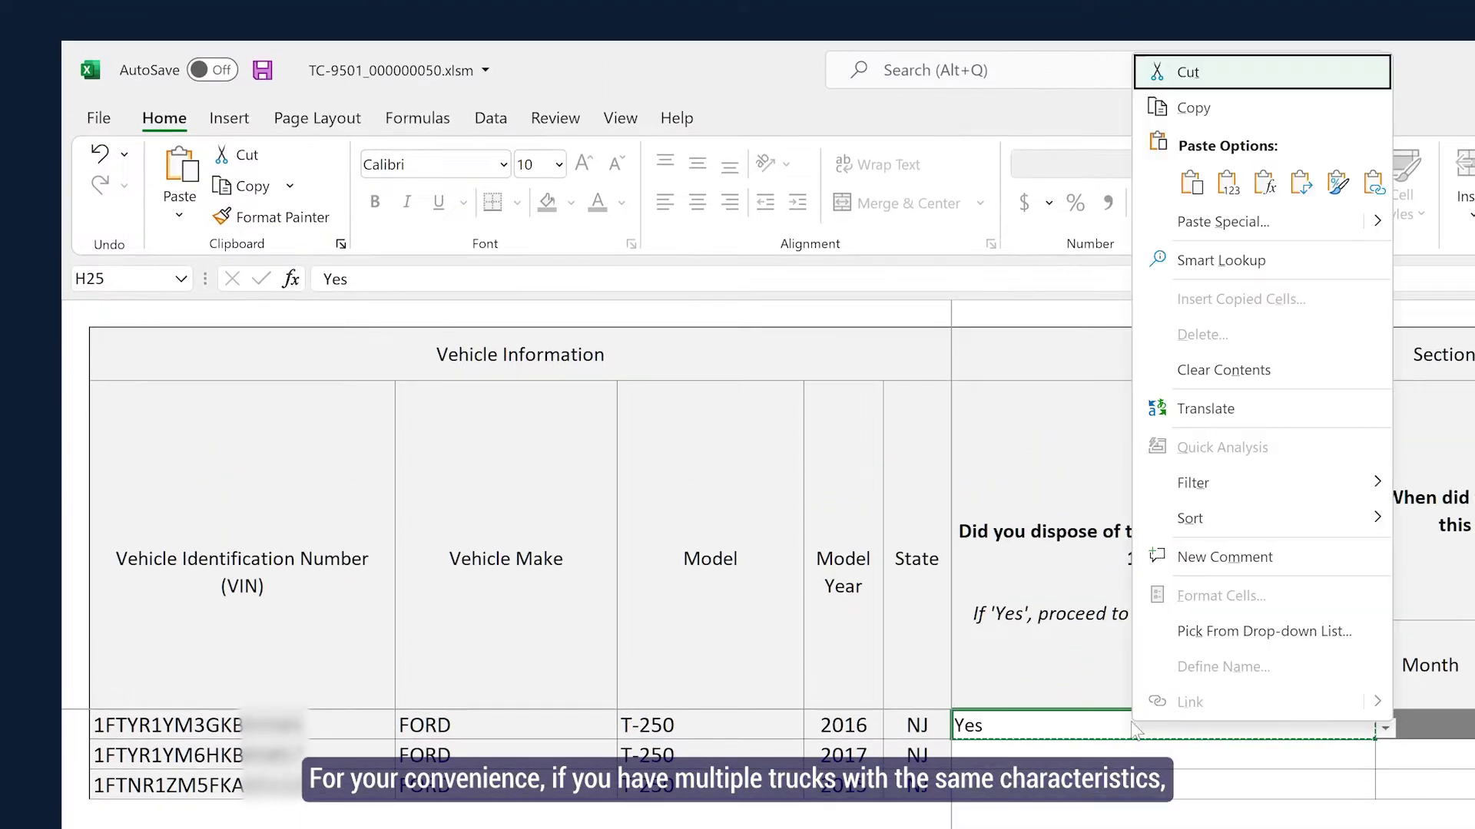
left_click(1183, 112)
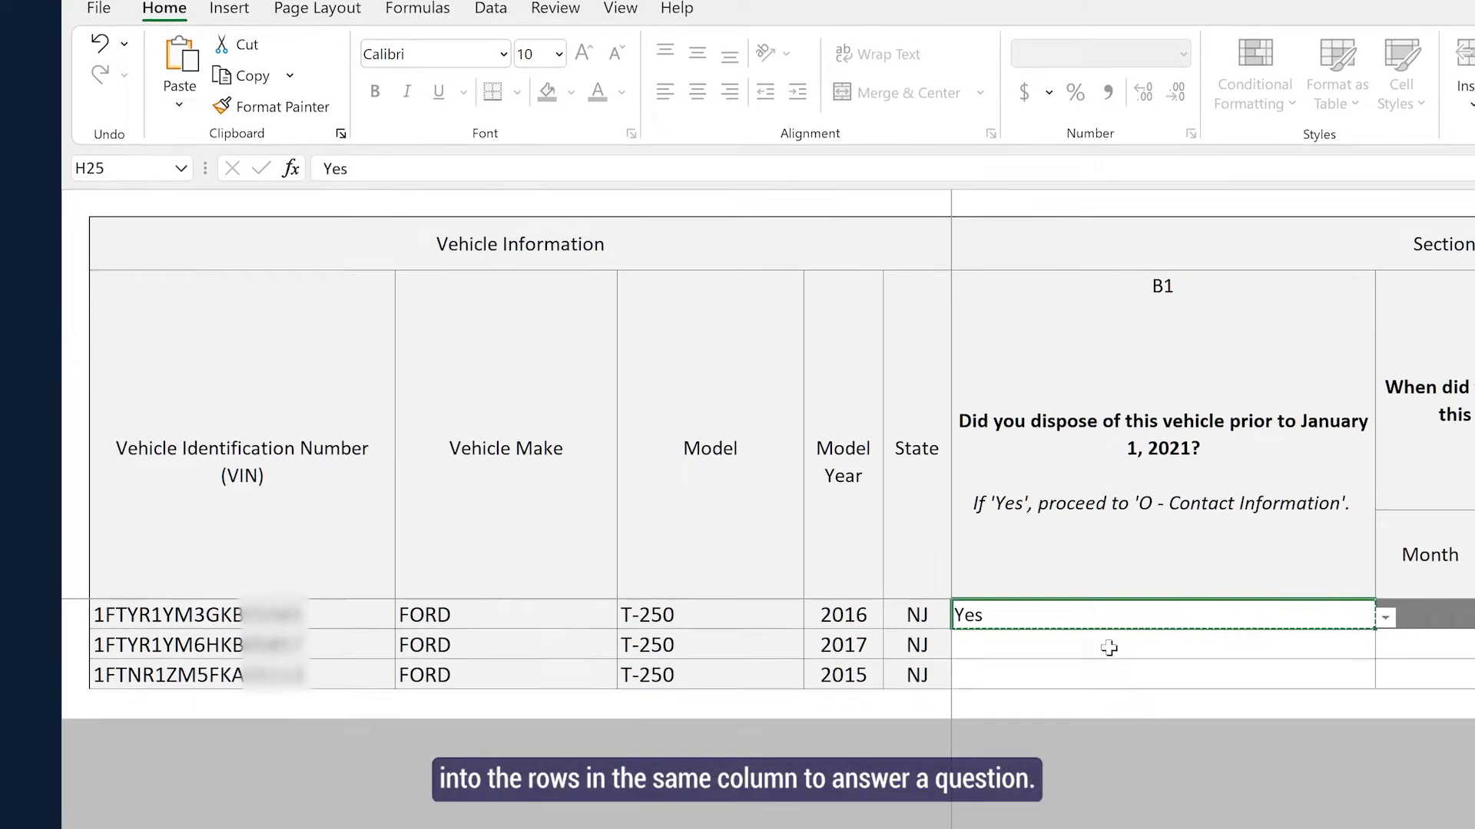
left_click(1109, 648)
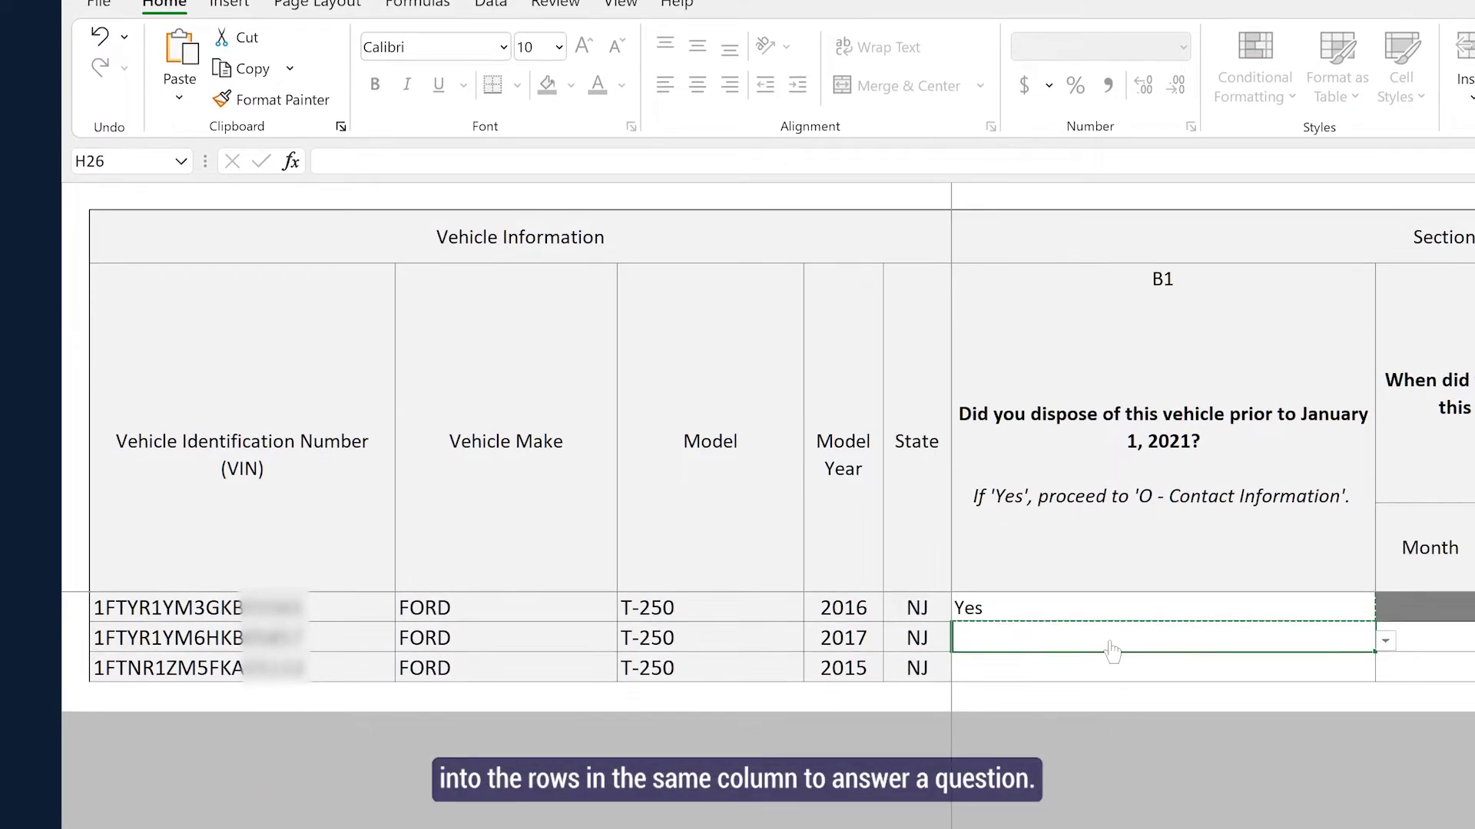
right_click(1109, 645)
left_click(1169, 146)
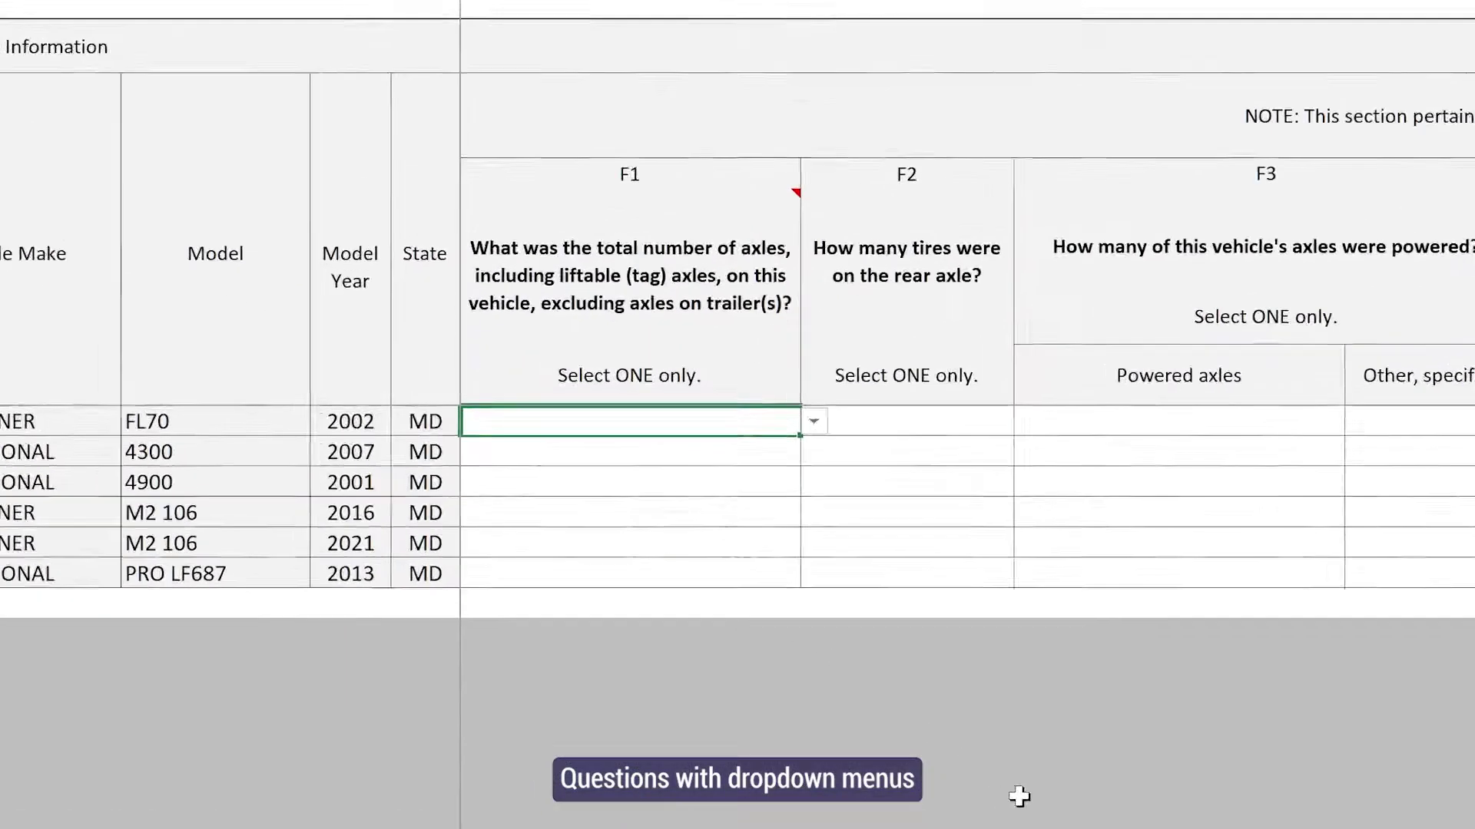
Give the first vehicle Two axles in F1 and Gasoline plus Propane as fuel, adding another fuel option.
left_click(813, 422)
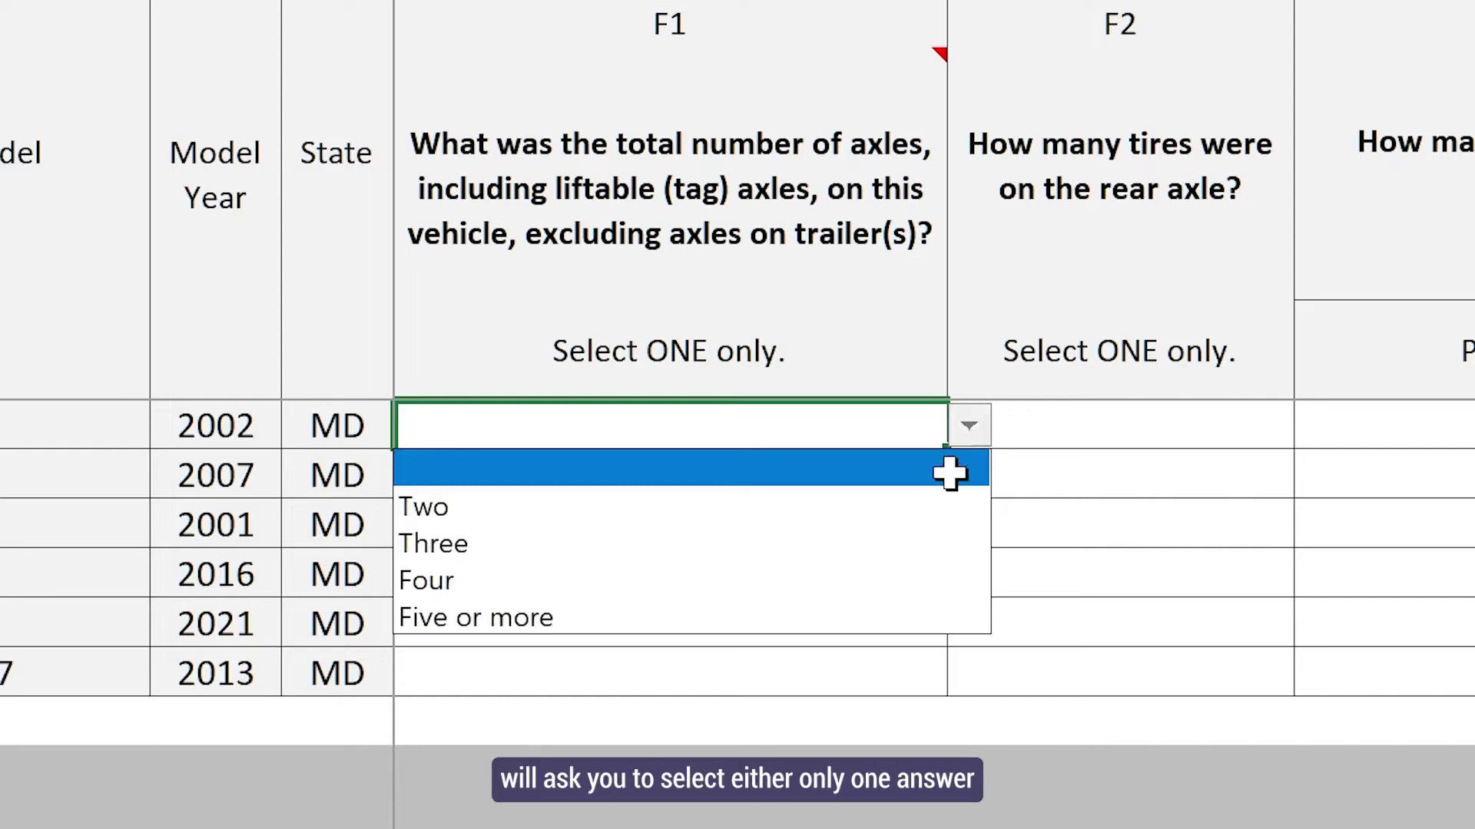
left_click(949, 513)
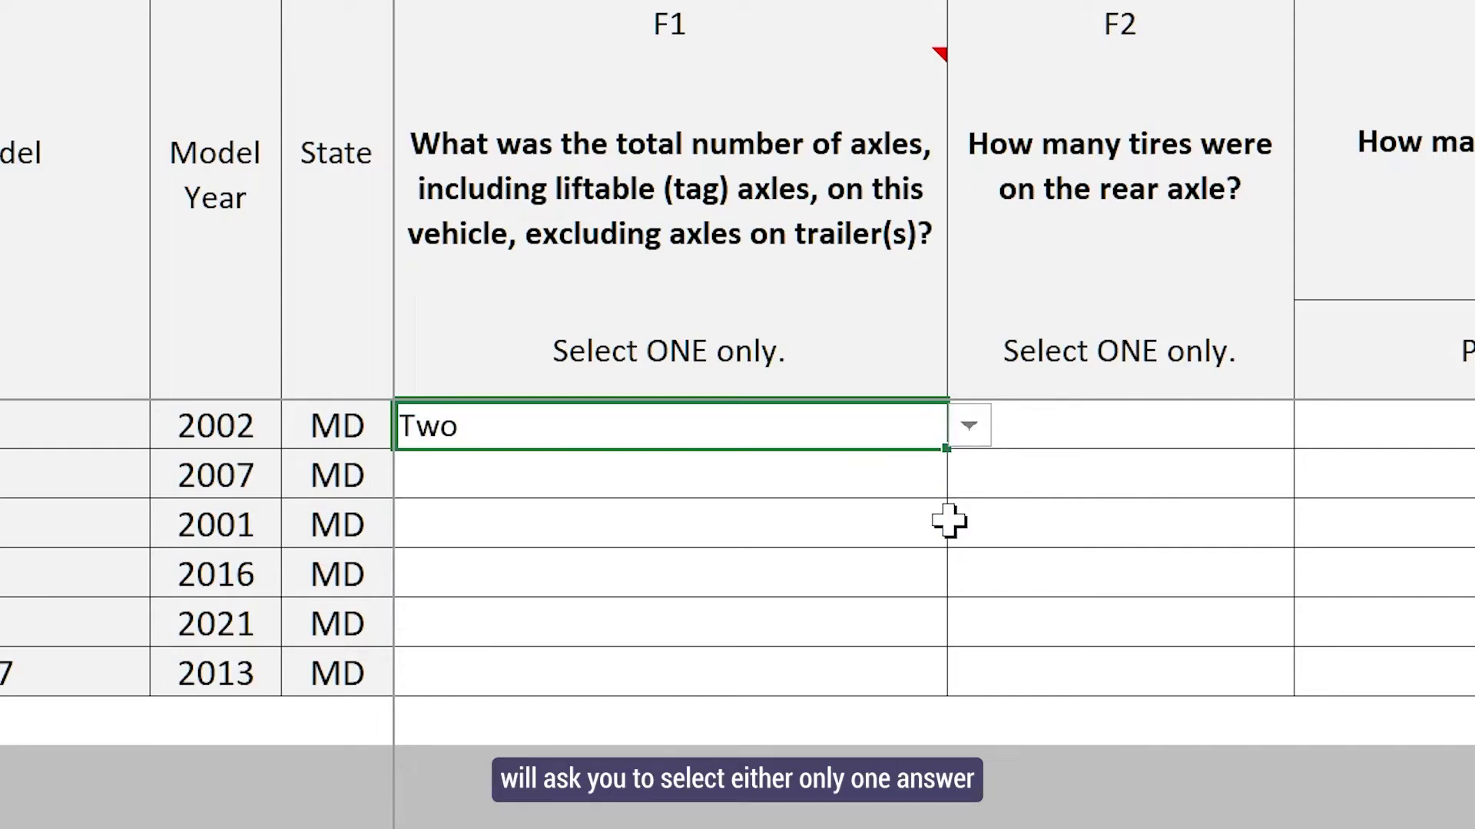
left_click(1430, 390)
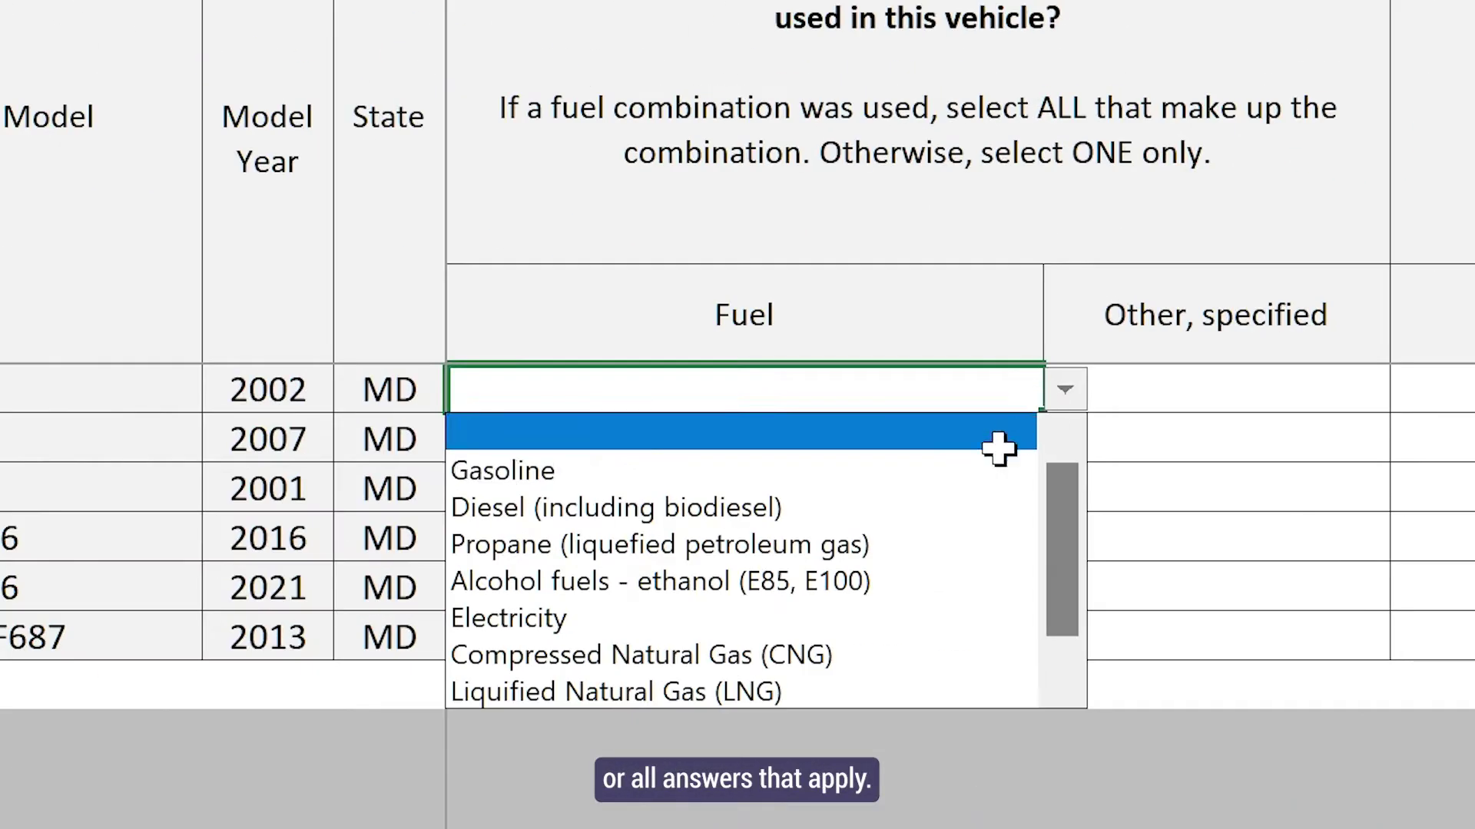
left_click(998, 461)
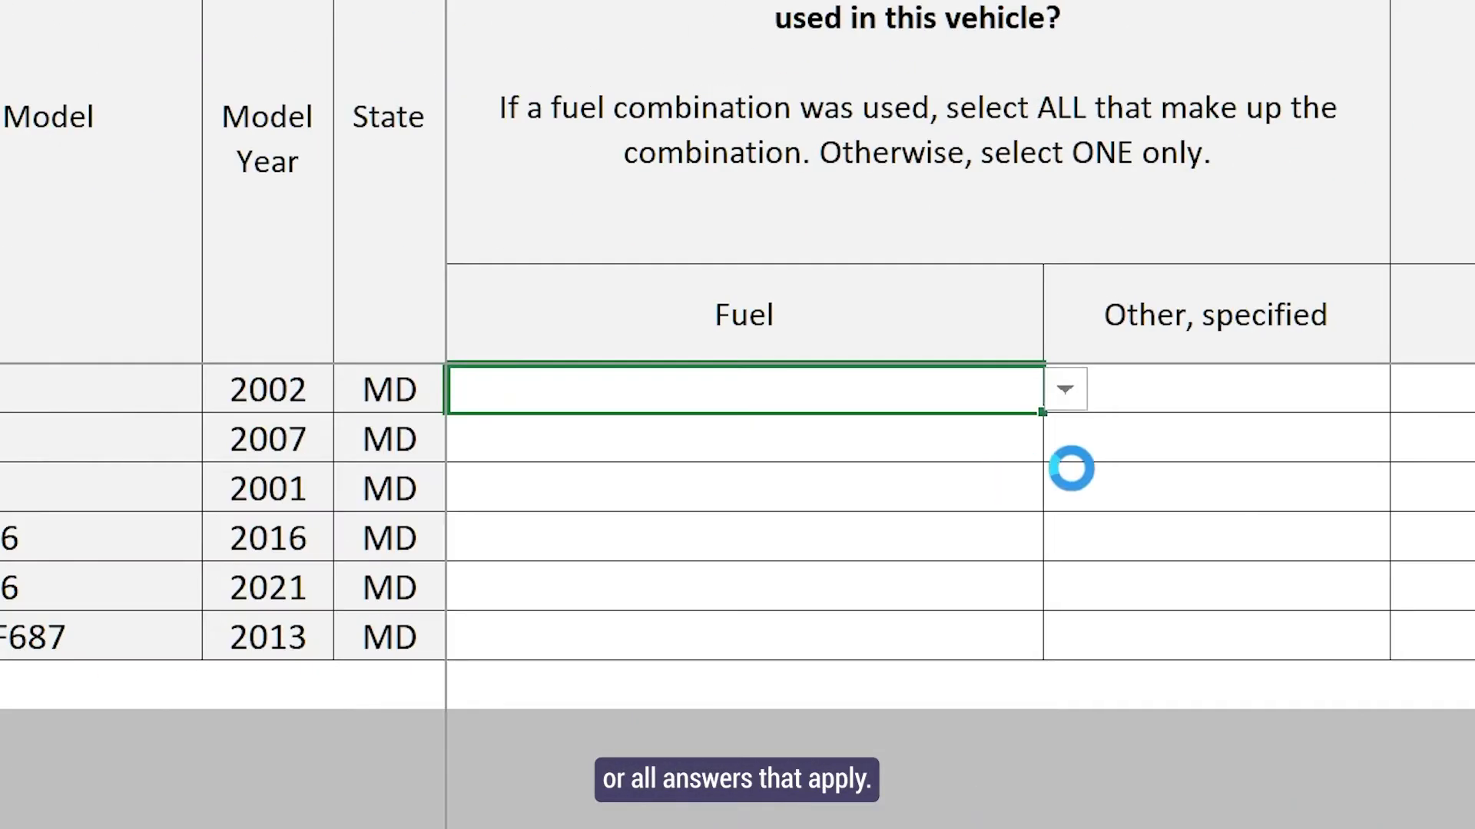
left_click(1063, 384)
left_click(940, 499)
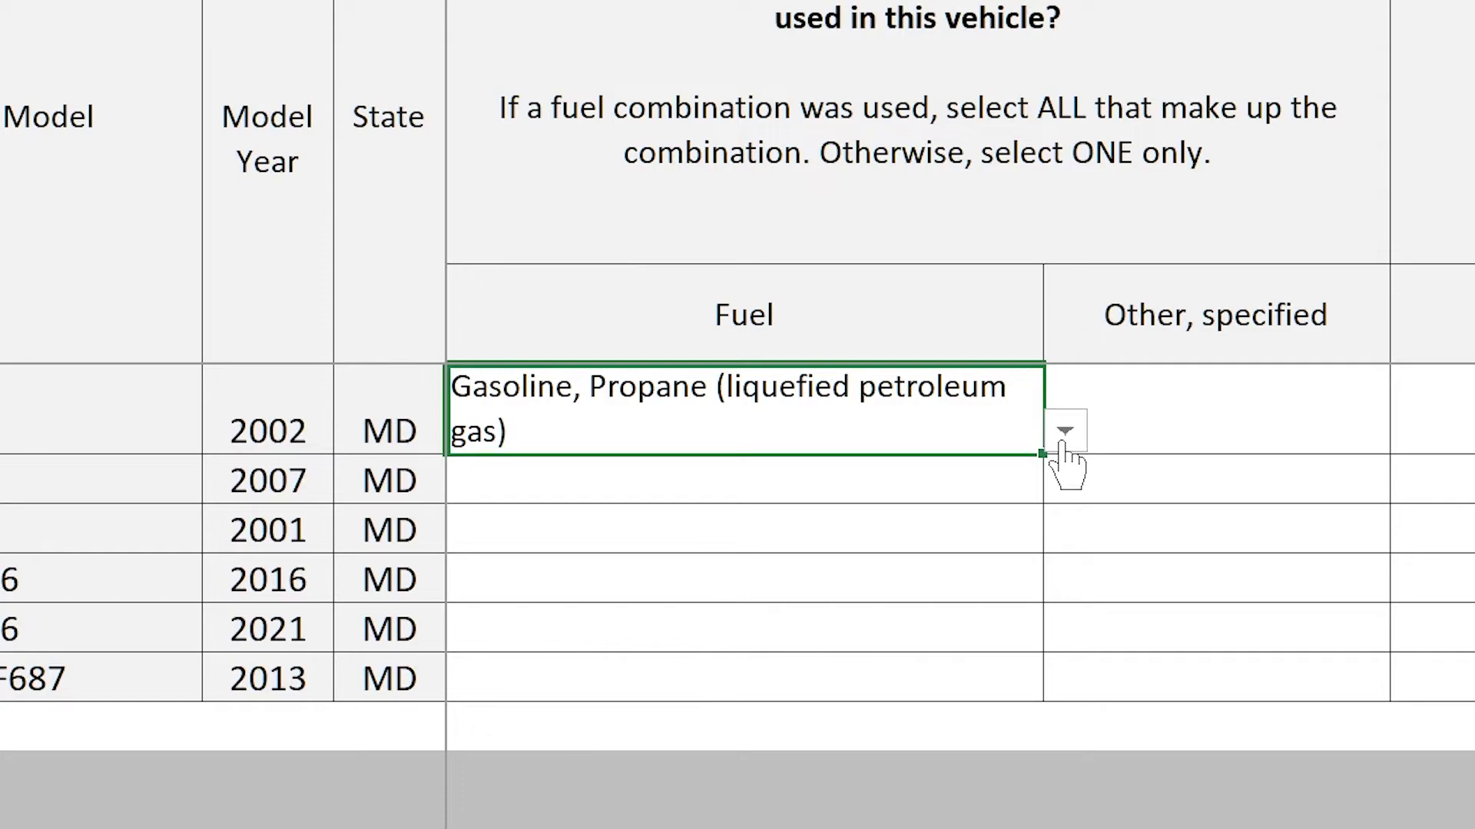
left_click(1063, 430)
left_click(925, 607)
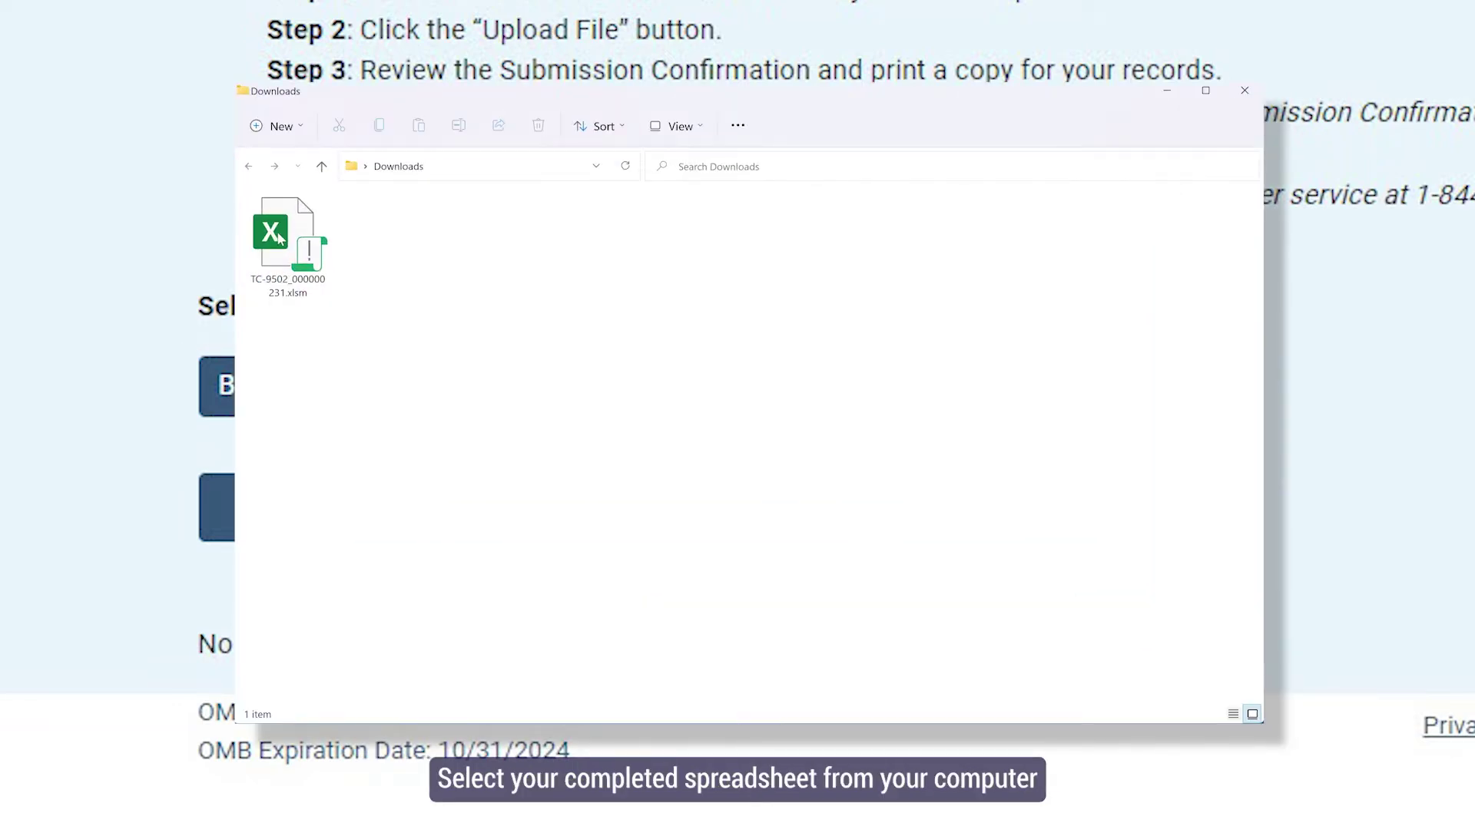
Select TC-9502_000000231.xlsm in the file picker and confirm it as the upload file.
left_click(279, 238)
key("Return")
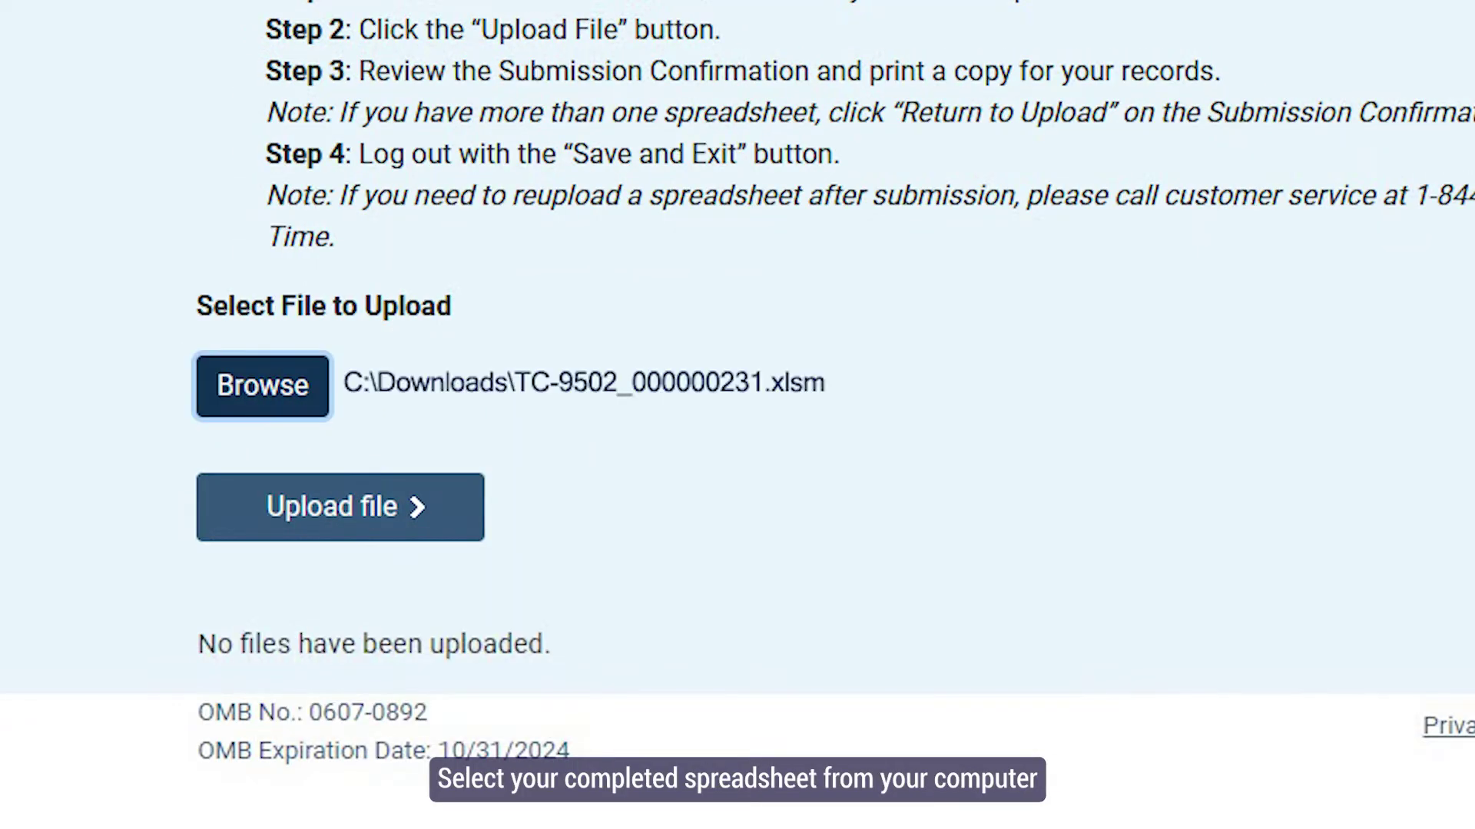